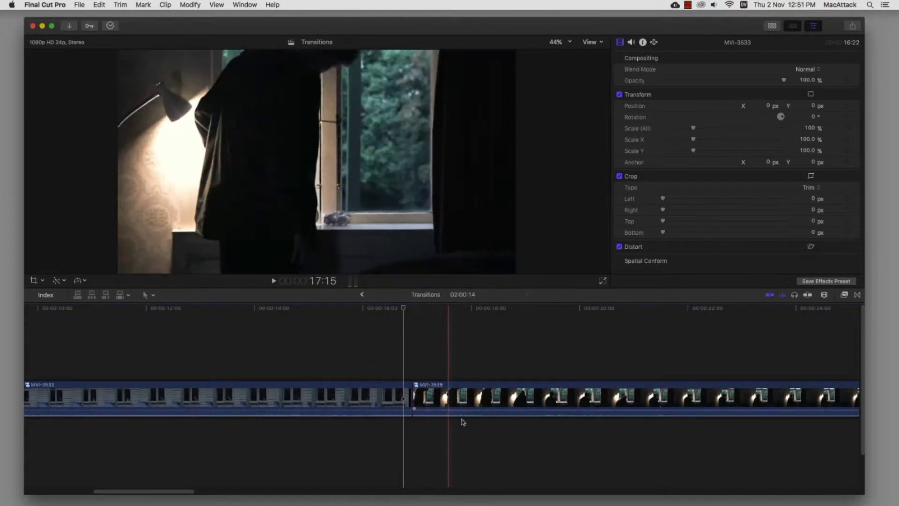
# - Browse ProductionCrate's Motion Graphics > Transitions thumbnails in Chrome, then return to Final Cut Pro
pyautogui.press('super+Tab')
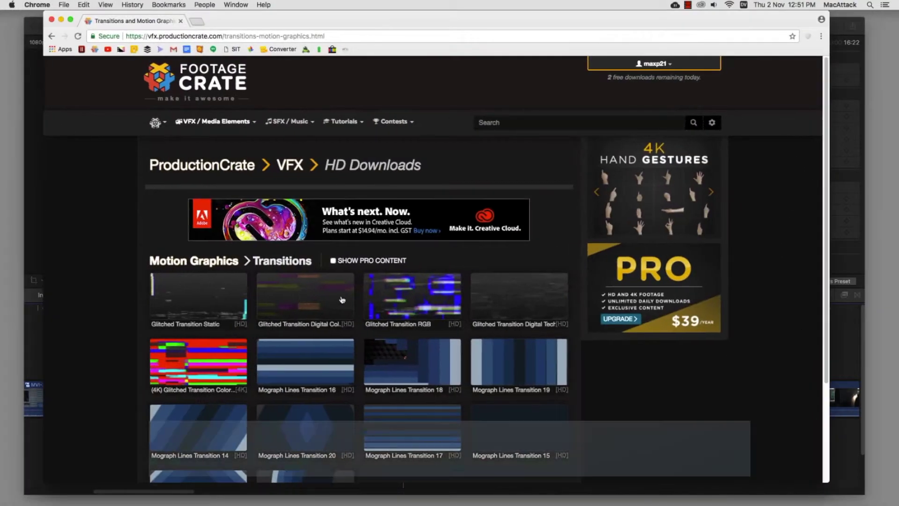
pyautogui.scroll(-2, 231, 235)
pyautogui.scroll(1, 231, 236)
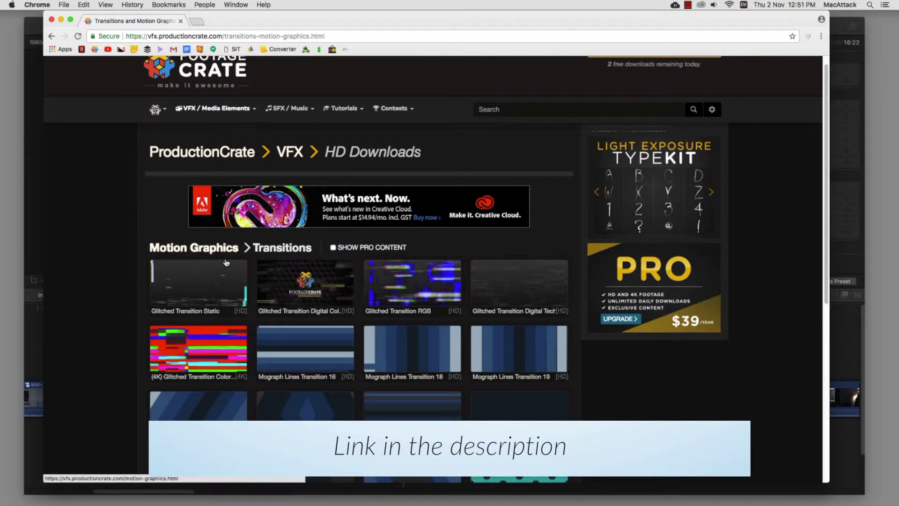
pyautogui.scroll(-6, 226, 263)
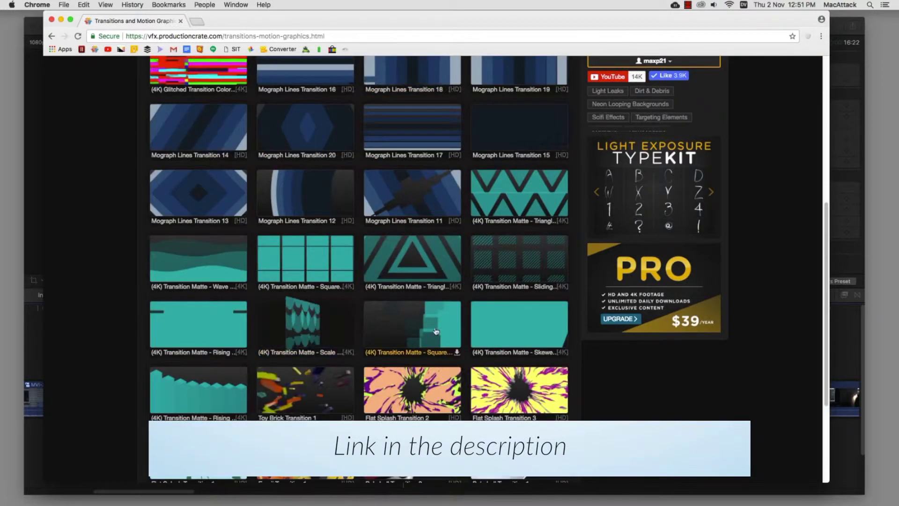
pyautogui.scroll(-4, 435, 331)
pyautogui.scroll(10, 344, 278)
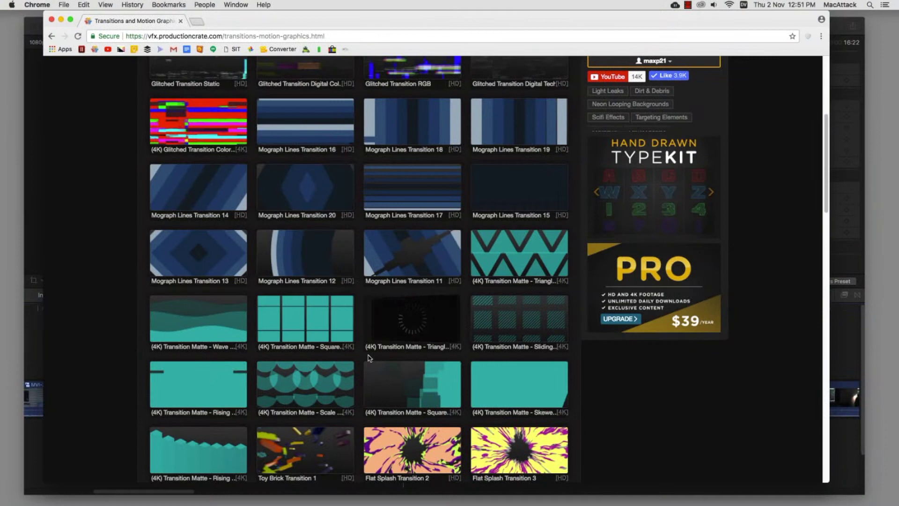
pyautogui.press('super+Tab')
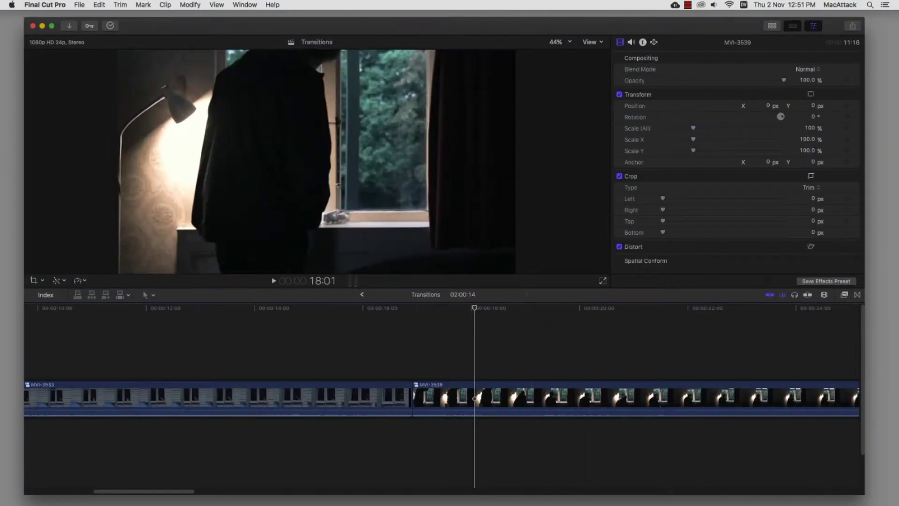
# - Drag the three downloaded footagecrate transition MOV files from Finder's Downloads above the cut
pyautogui.press('super+Tab')
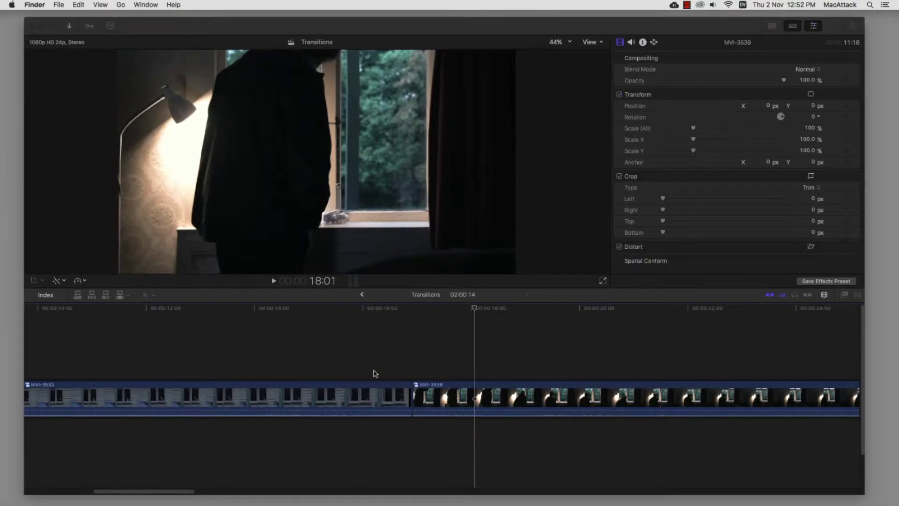
pyautogui.press('alt+super+l')
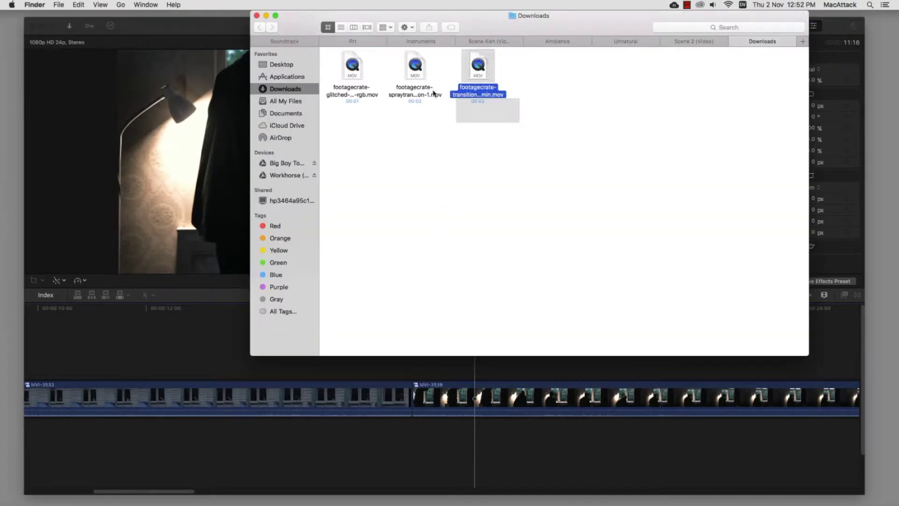
pyautogui.moveTo(434, 93); pyautogui.dragTo(333, 370)
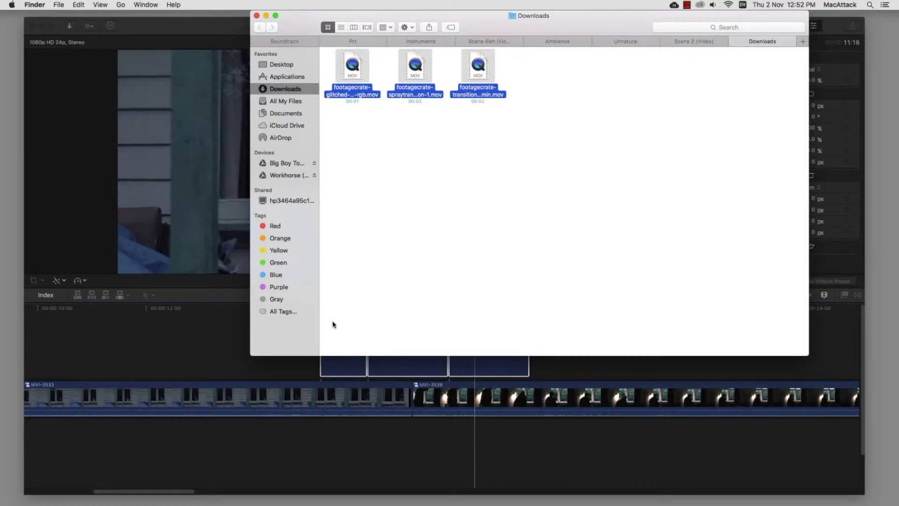
pyautogui.click(265, 16)
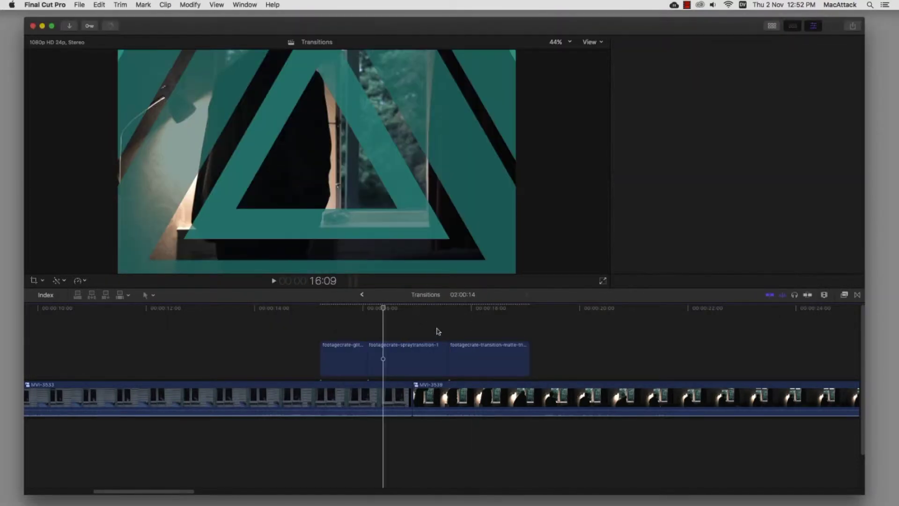
# - Disable the spray and matte transition clips and move them right to about 00:00:21
pyautogui.moveTo(479, 322); pyautogui.dragTo(429, 356)
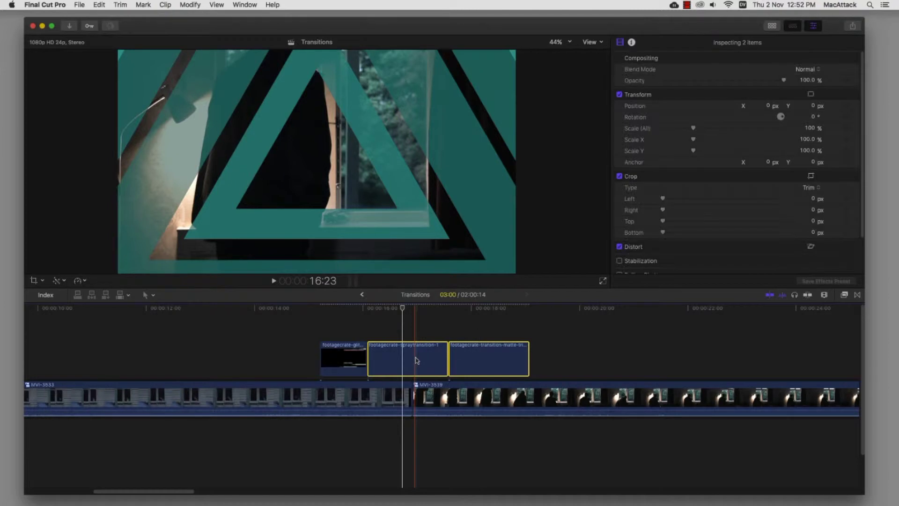
pyautogui.press('v')
pyautogui.moveTo(416, 360); pyautogui.dragTo(706, 349)
pyautogui.click(599, 354)
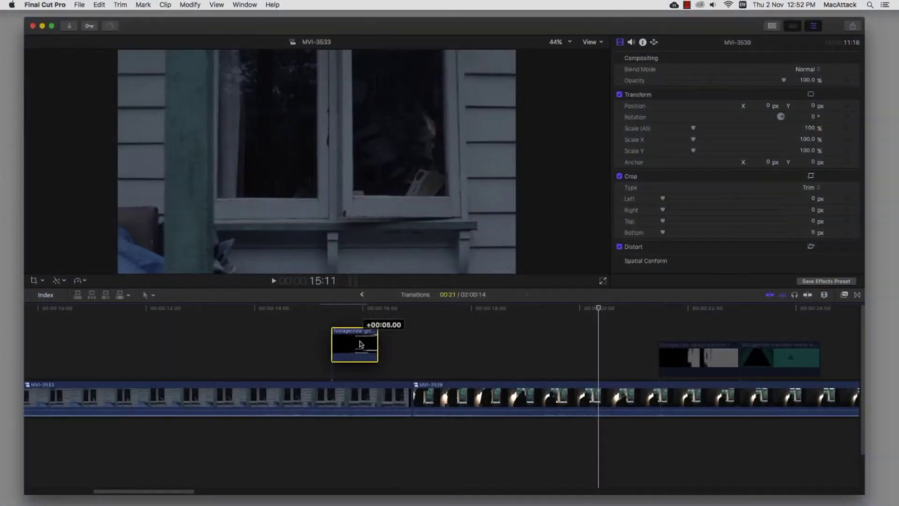
# - Centre the glitched RGB clip over the MVI-3533/MVI-3539 cut, fine-tuning it frame by frame while zoomed in
pyautogui.moveTo(362, 345); pyautogui.dragTo(368, 358)
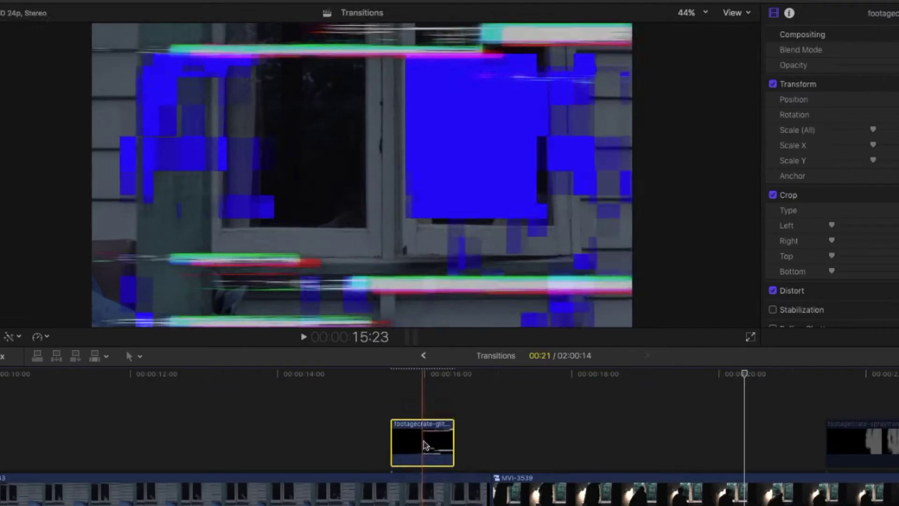
pyautogui.moveTo(361, 360); pyautogui.dragTo(376, 354)
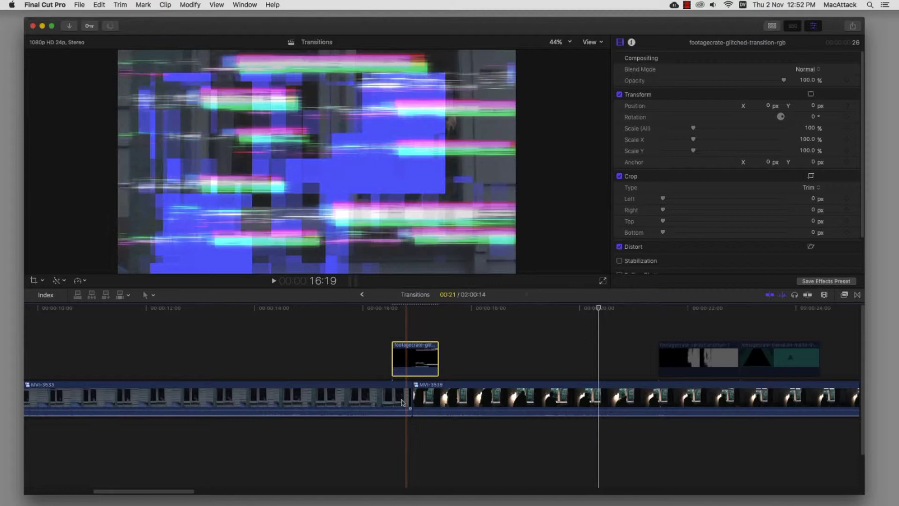
pyautogui.press('z')
pyautogui.click(413, 387)
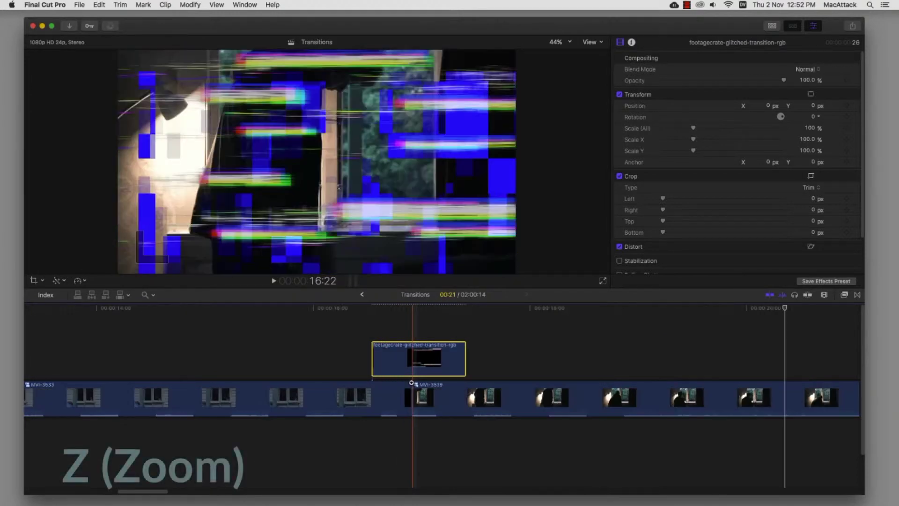
pyautogui.click(412, 383)
pyautogui.moveTo(427, 362); pyautogui.dragTo(416, 362)
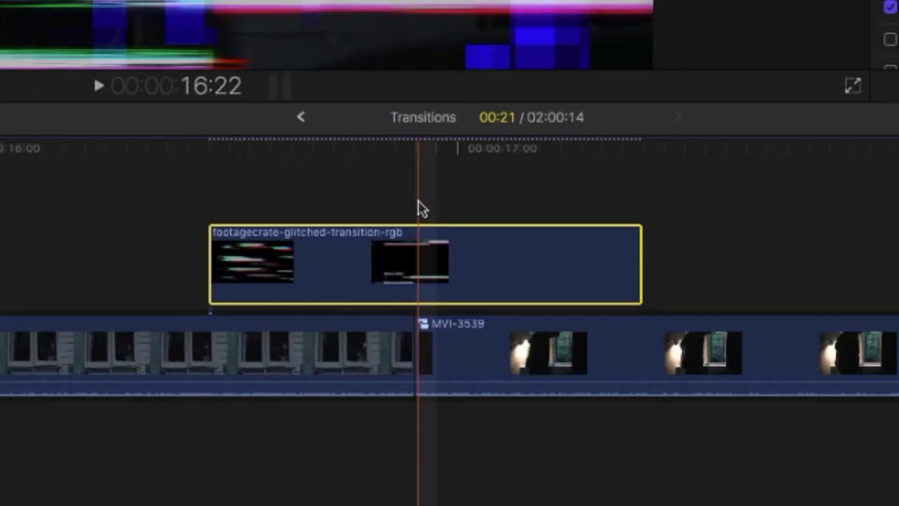
pyautogui.press('Right')
pyautogui.press('Left')
pyautogui.press('Left')
pyautogui.press('Left')
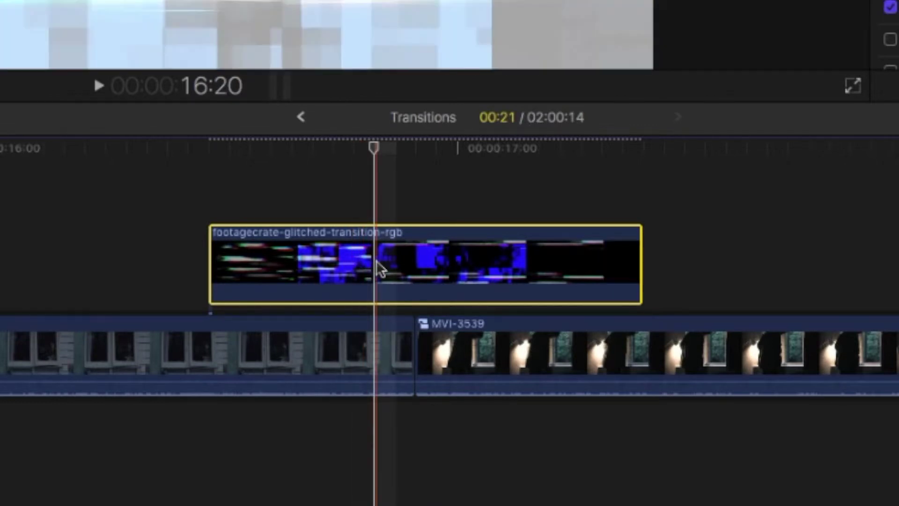
pyautogui.moveTo(377, 267); pyautogui.dragTo(445, 254)
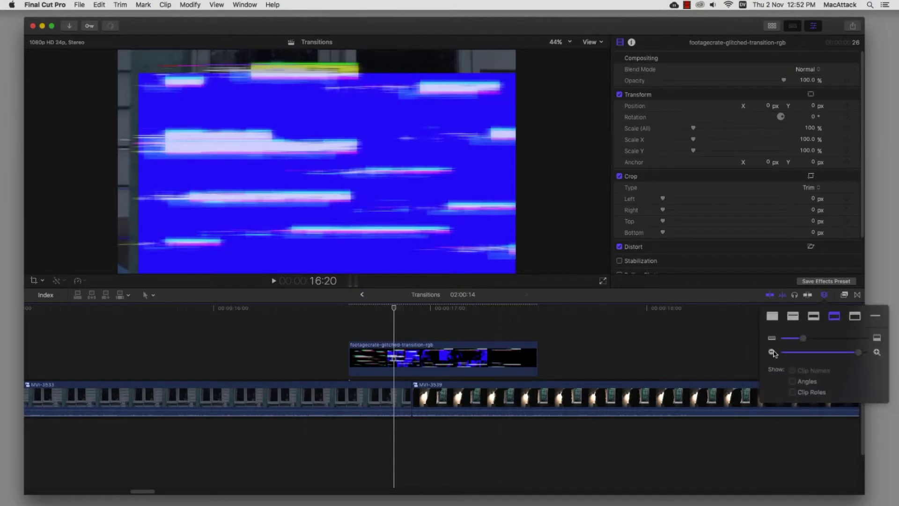
pyautogui.press('super+minus')
pyautogui.press('super+minus')
# - Keep the glitch clip's blend mode at Normal, lower its opacity to about 74%, and preview it
pyautogui.click(401, 358)
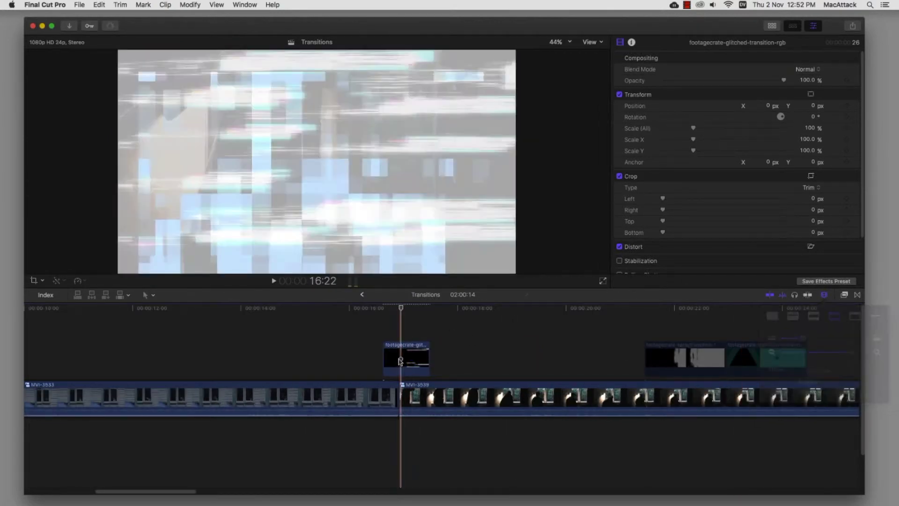
pyautogui.click(814, 70)
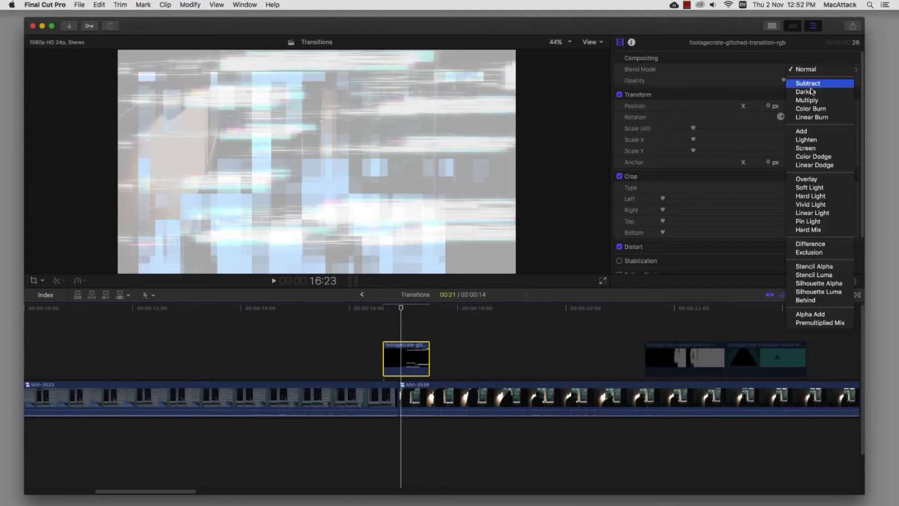
pyautogui.click(767, 66)
pyautogui.moveTo(770, 81); pyautogui.dragTo(756, 85)
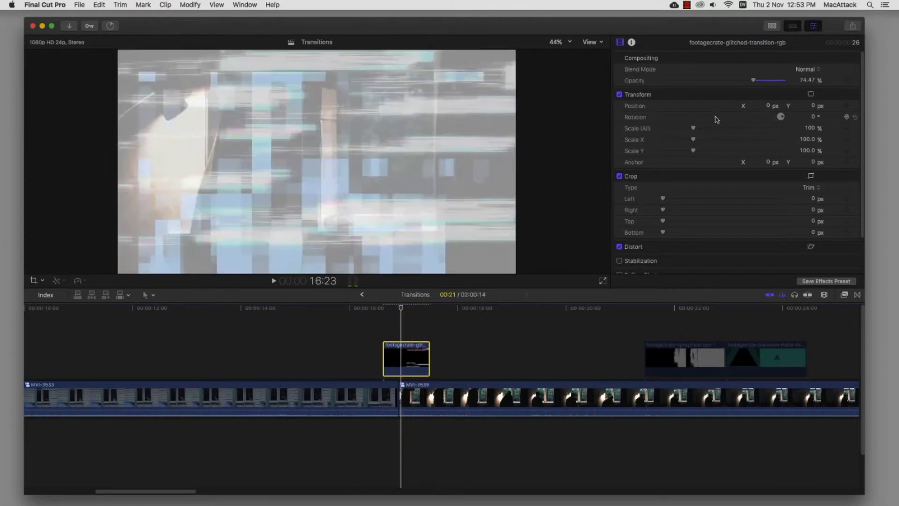
pyautogui.click(334, 335)
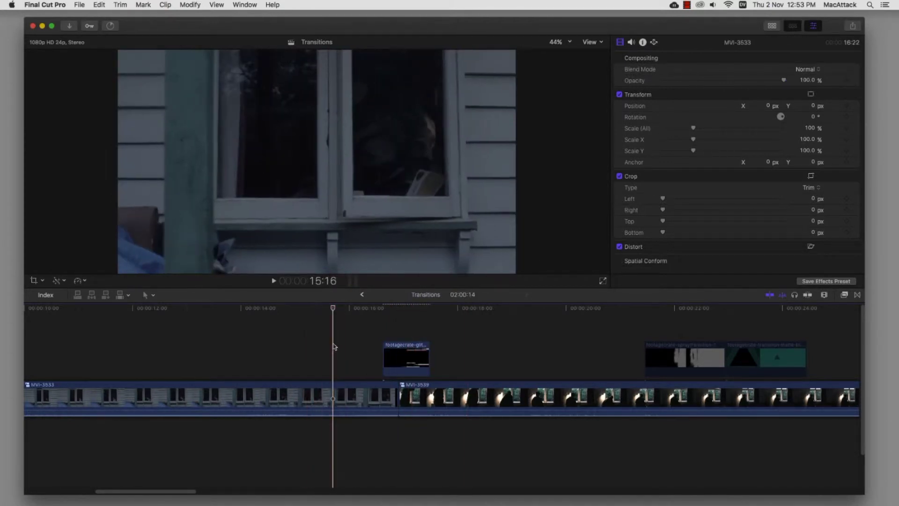
pyautogui.press('space')
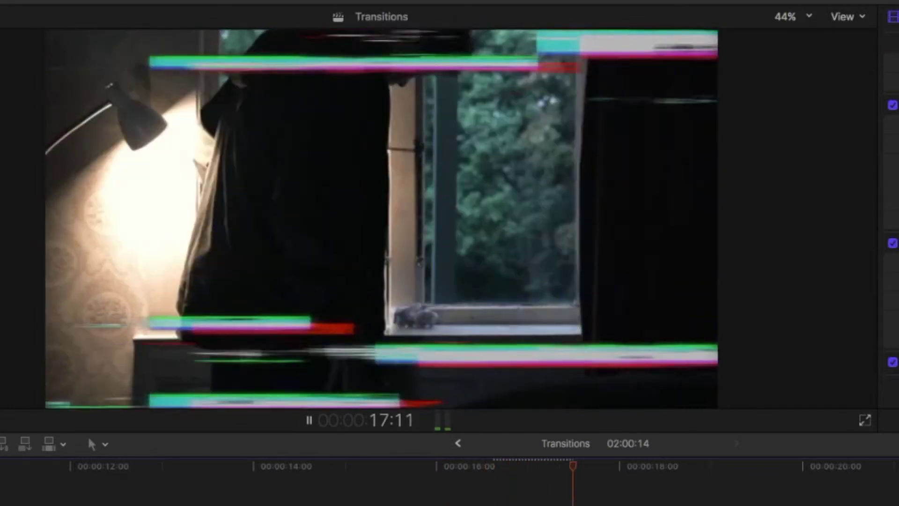
pyautogui.press('space')
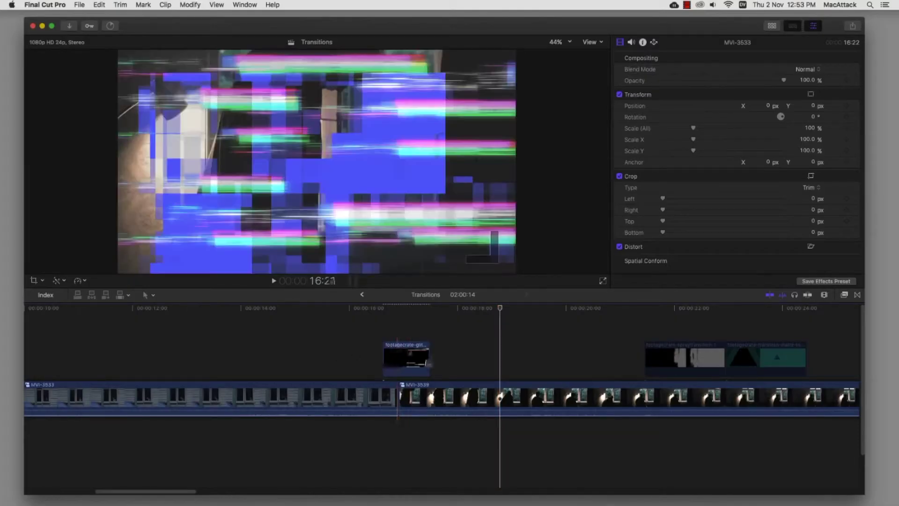
# - Move the glitch clip left to around 11 seconds and bring the spray clip toward the cut
pyautogui.click(406, 360)
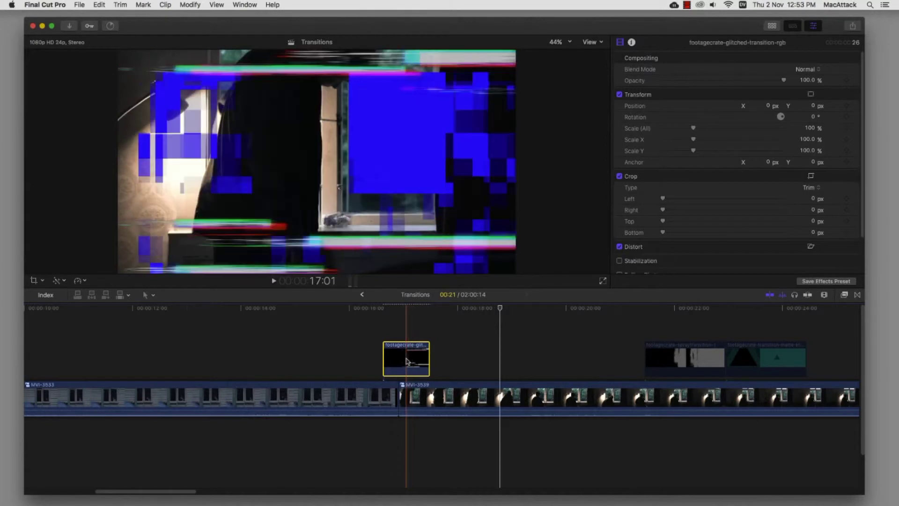
pyautogui.moveTo(130, 347); pyautogui.dragTo(101, 347)
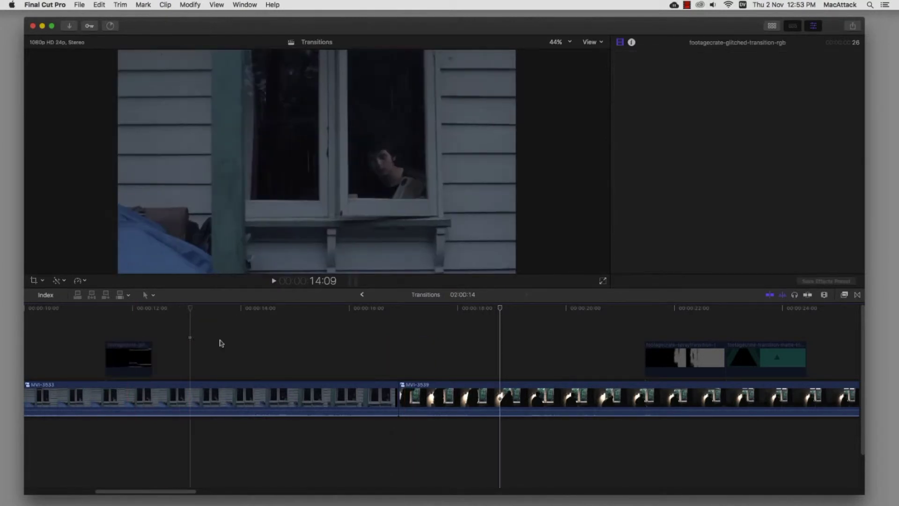
pyautogui.click(678, 358)
pyautogui.moveTo(678, 347)
pyautogui.mouseDown()
pyautogui.moveTo(387, 347)
pyautogui.moveTo(383, 355)
pyautogui.moveTo(401, 356)
pyautogui.mouseUp()
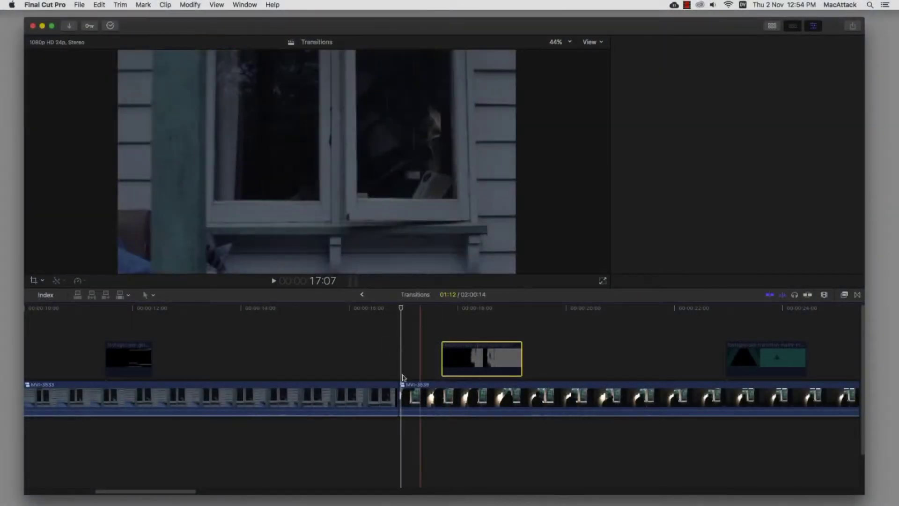
# - Slide the spray clip onto the cut, set its blend mode to Stencil Luma, and nudge it slightly later
pyautogui.moveTo(485, 359); pyautogui.dragTo(407, 359)
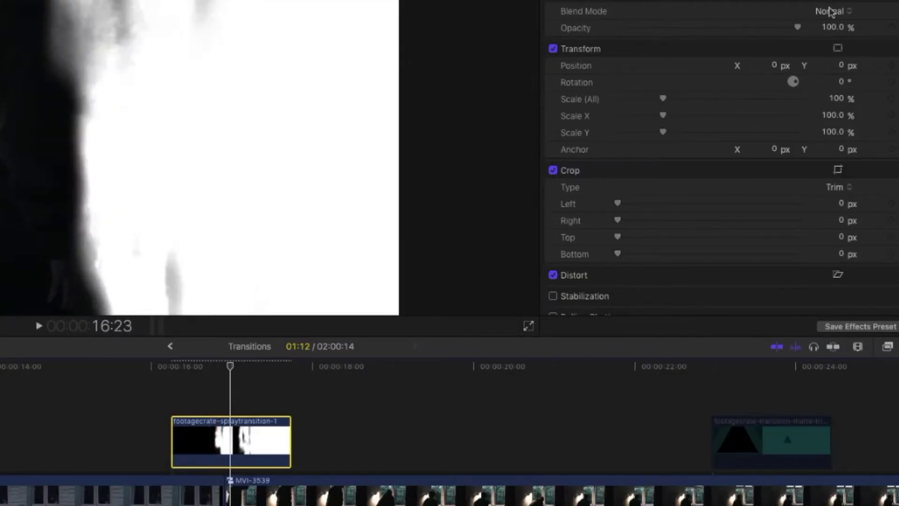
pyautogui.click(831, 11)
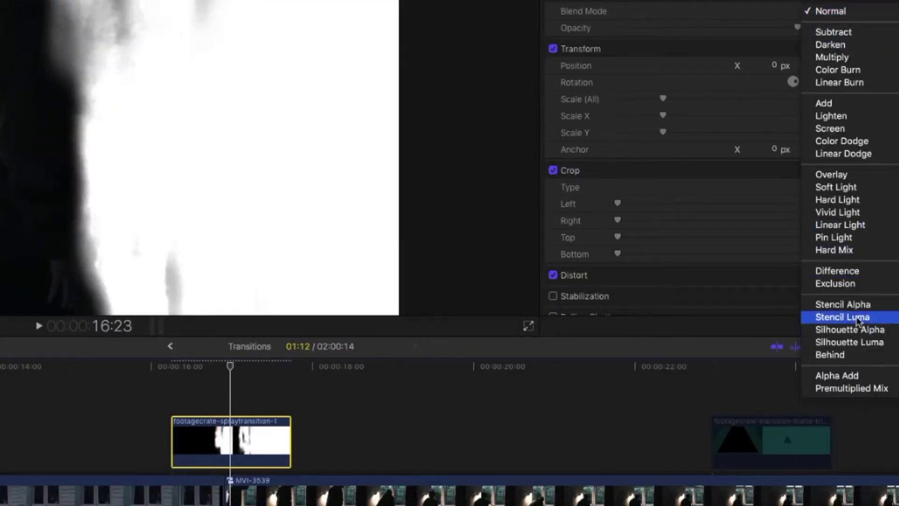
pyautogui.click(857, 321)
pyautogui.moveTo(201, 445); pyautogui.dragTo(258, 447)
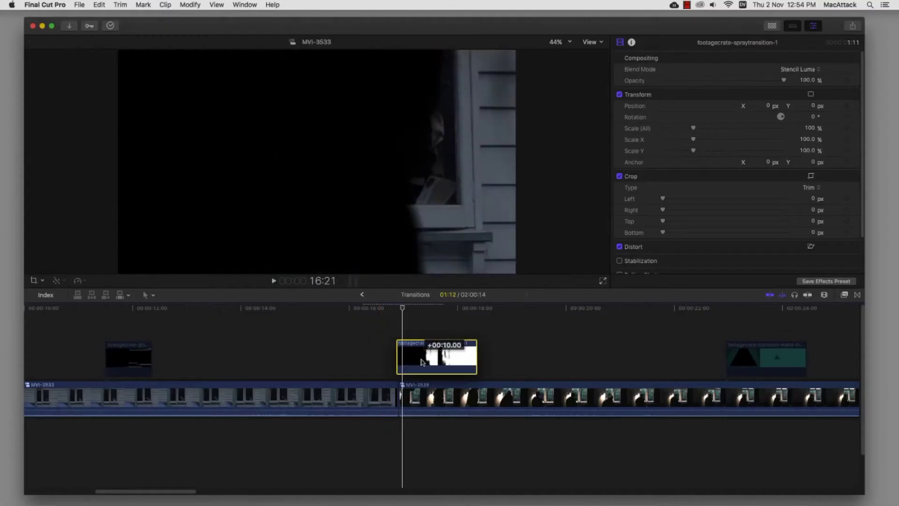
pyautogui.moveTo(416, 363); pyautogui.dragTo(412, 364)
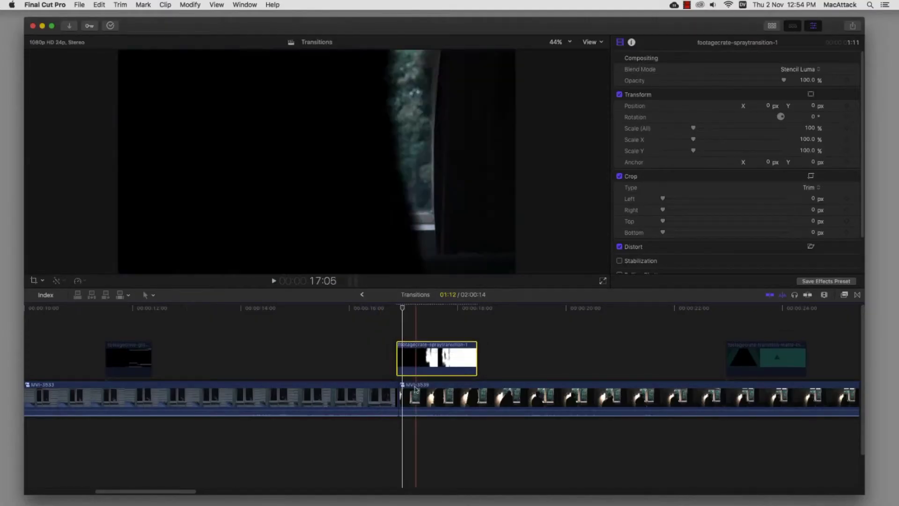
# - Shift the spray clip a frame later and blade MVI-3539 where the spray clip ends
pyautogui.press('z')
pyautogui.moveTo(496, 323); pyautogui.dragTo(388, 407)
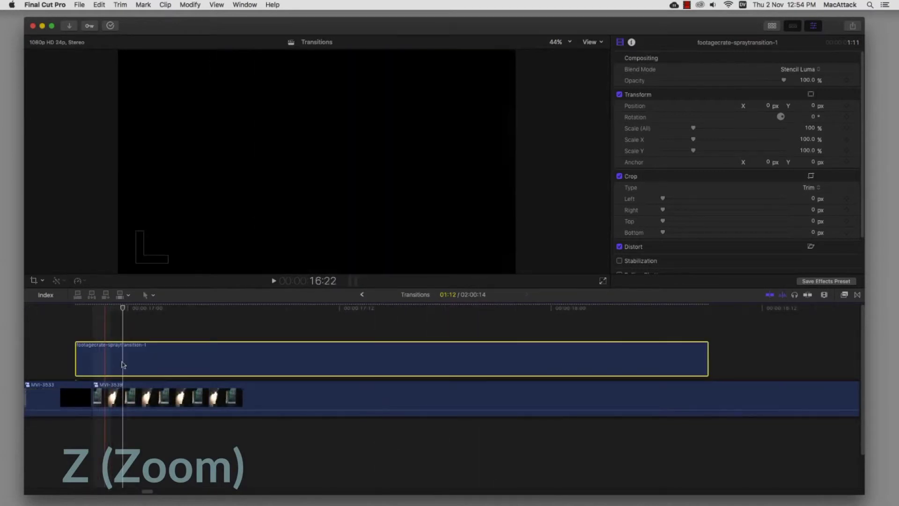
pyautogui.moveTo(121, 365); pyautogui.dragTo(130, 364)
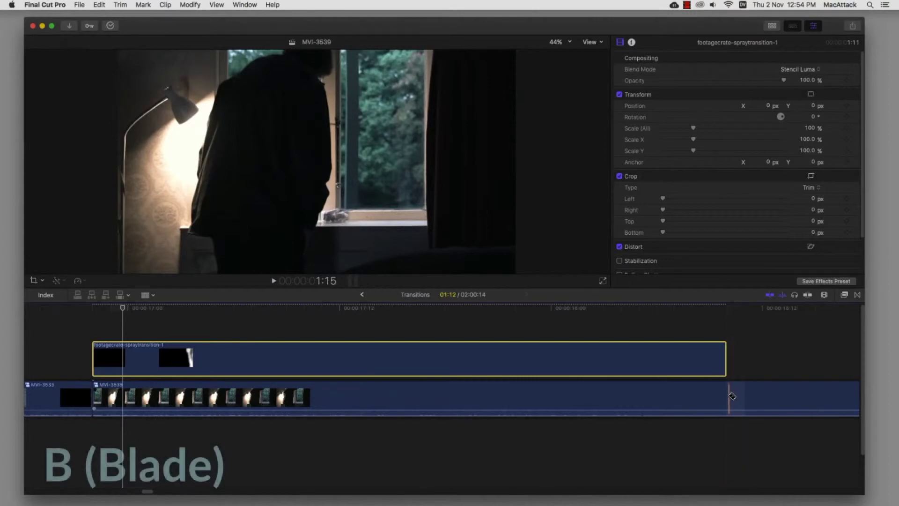
pyautogui.click(731, 396)
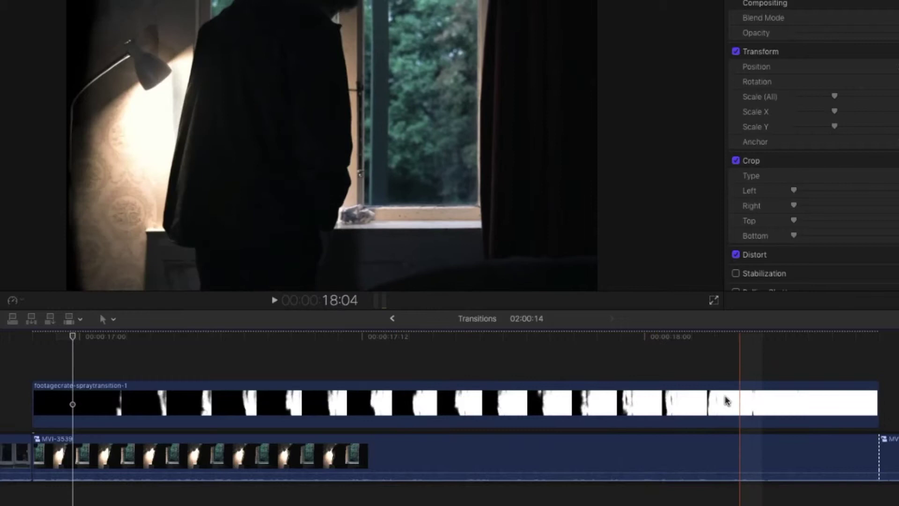
pyautogui.click(445, 401)
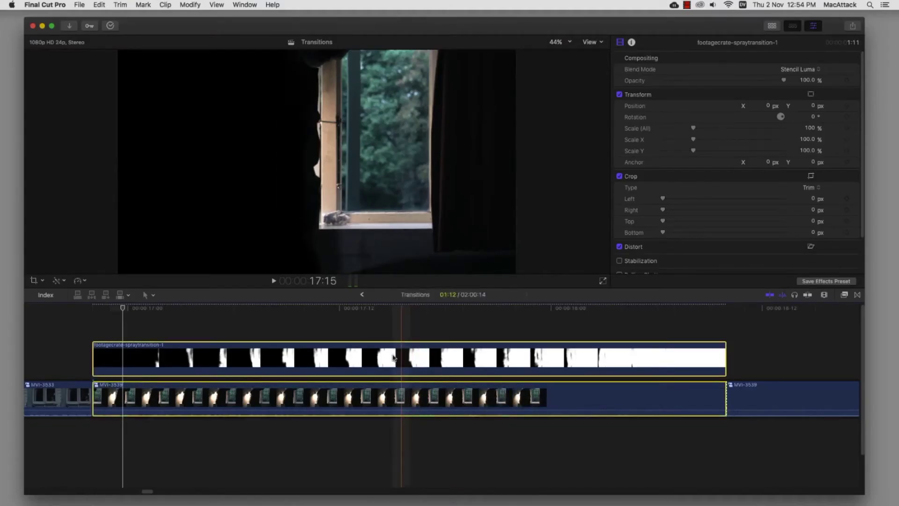
# - Combine the selected spray matte and its MVI-3539 piece into a compound clip named Transition
pyautogui.rightClick(293, 360)
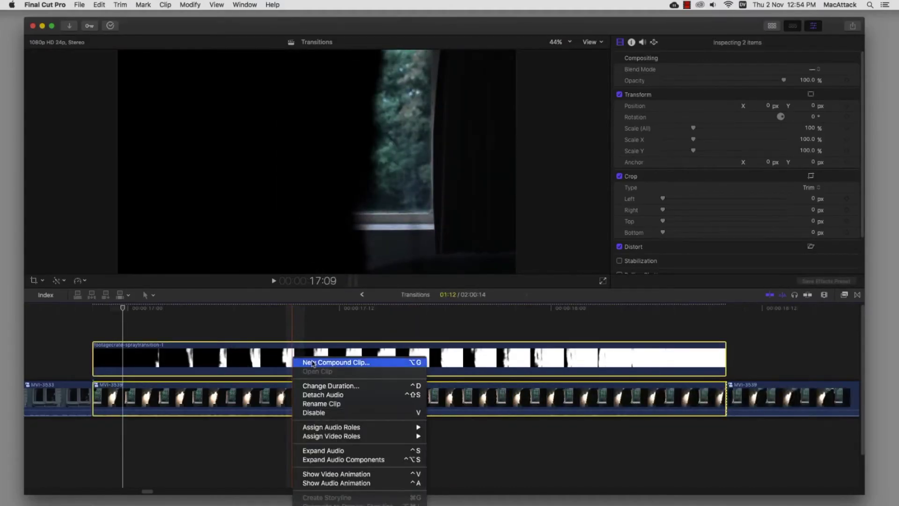
pyautogui.click(312, 362)
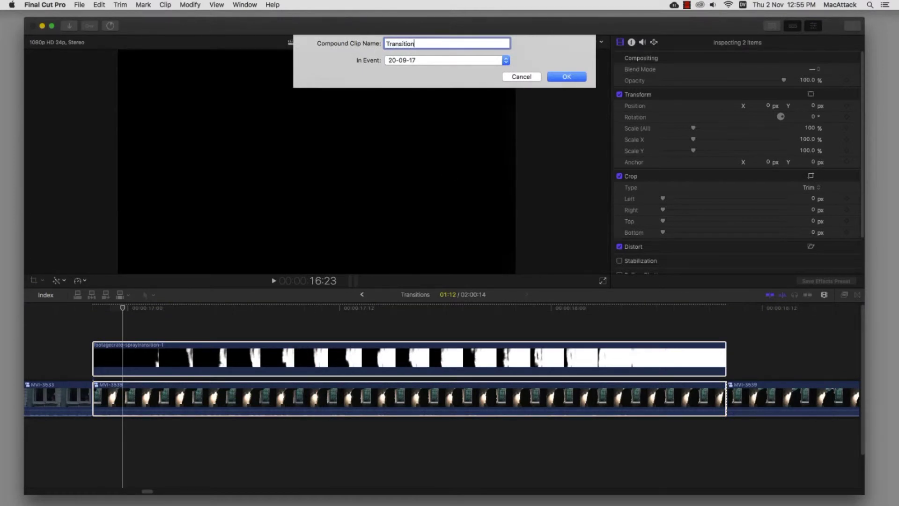
pyautogui.write('Transition')
pyautogui.press('Return')
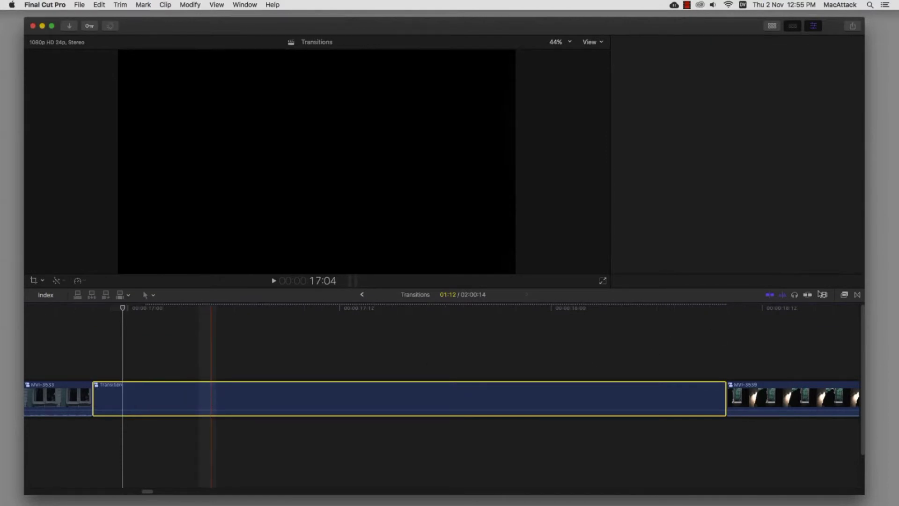
# - Lift the Transition clip above the storyline and slide it left over the MVI-3533/MVI-3539 cut
pyautogui.click(825, 296)
pyautogui.click(771, 352)
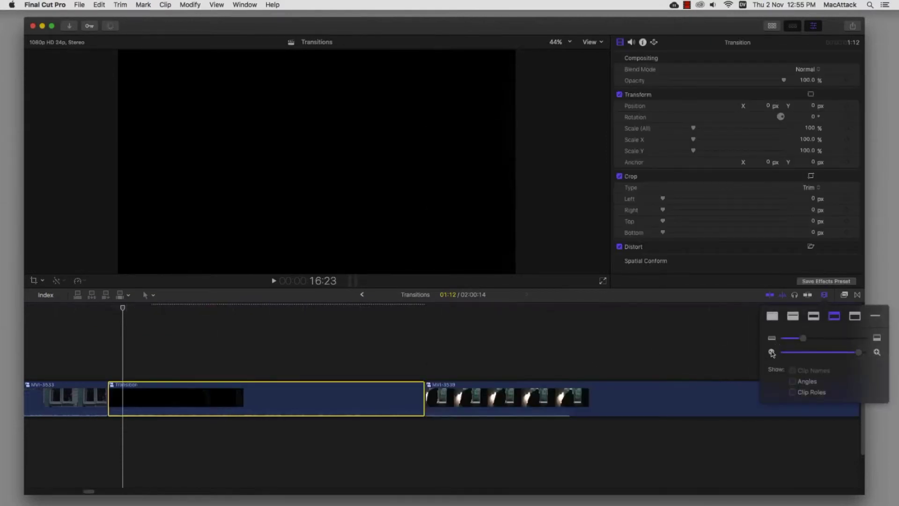
pyautogui.click(771, 352)
pyautogui.click(140, 472)
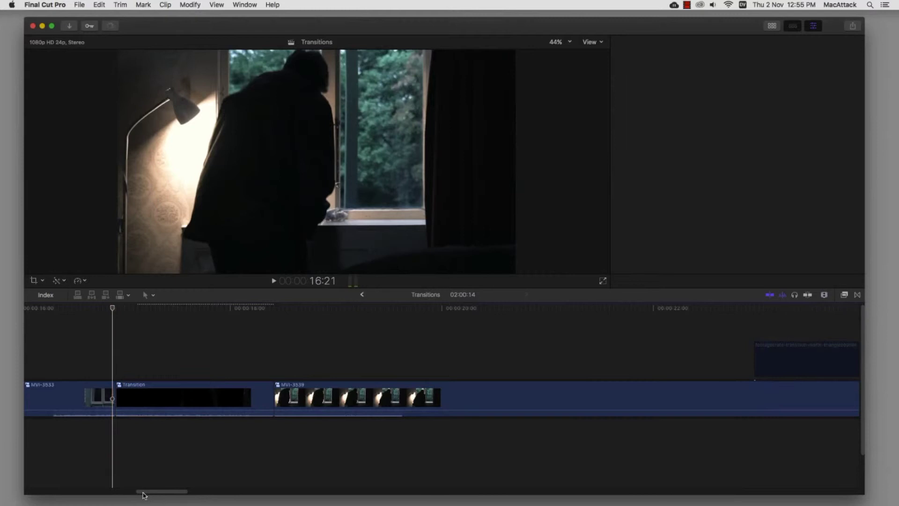
pyautogui.moveTo(143, 493); pyautogui.dragTo(125, 492)
pyautogui.moveTo(412, 391); pyautogui.dragTo(366, 363)
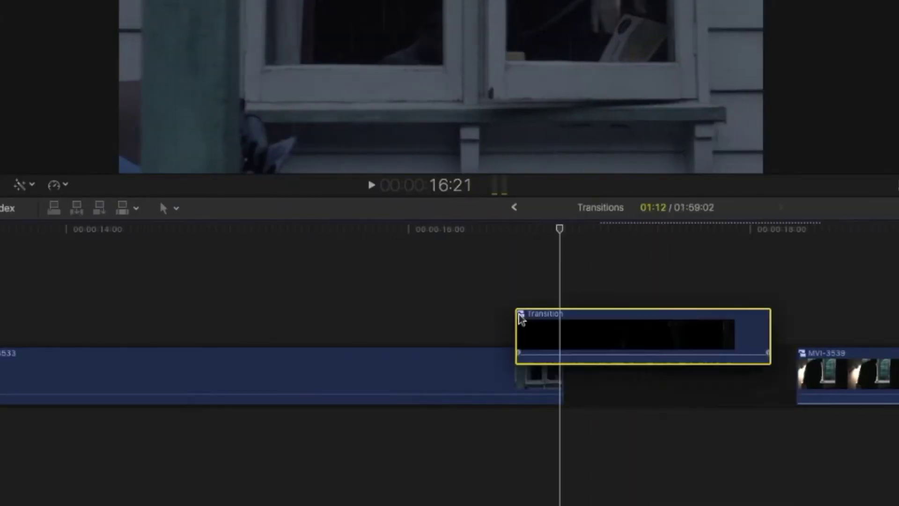
pyautogui.moveTo(521, 319)
pyautogui.mouseDown()
pyautogui.moveTo(454, 311)
pyautogui.moveTo(401, 326)
pyautogui.mouseUp()
# - Check the Transition clip's boundary up close, then zoom the timeline out to show all clips
pyautogui.press('z')
pyautogui.moveTo(638, 390)
pyautogui.mouseDown()
pyautogui.moveTo(499, 318)
pyautogui.moveTo(464, 314)
pyautogui.moveTo(539, 308)
pyautogui.mouseUp()
pyautogui.press('a')
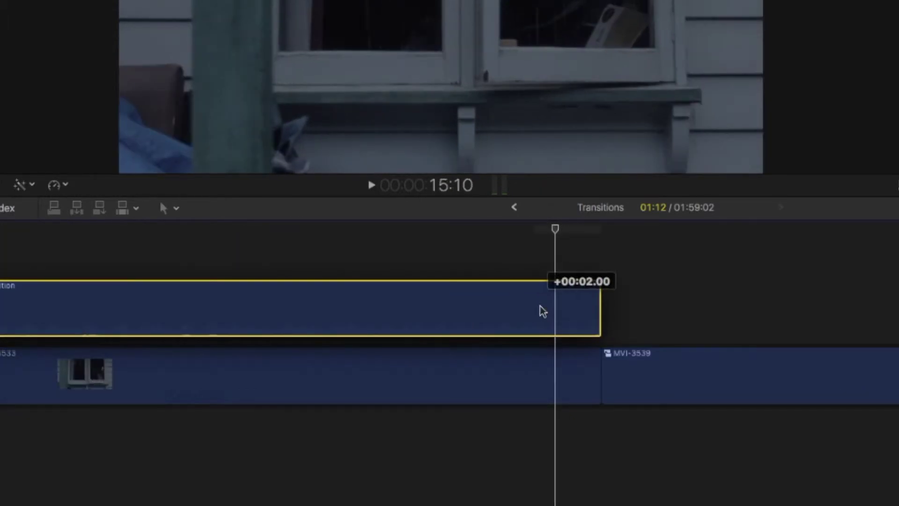
pyautogui.click(824, 294)
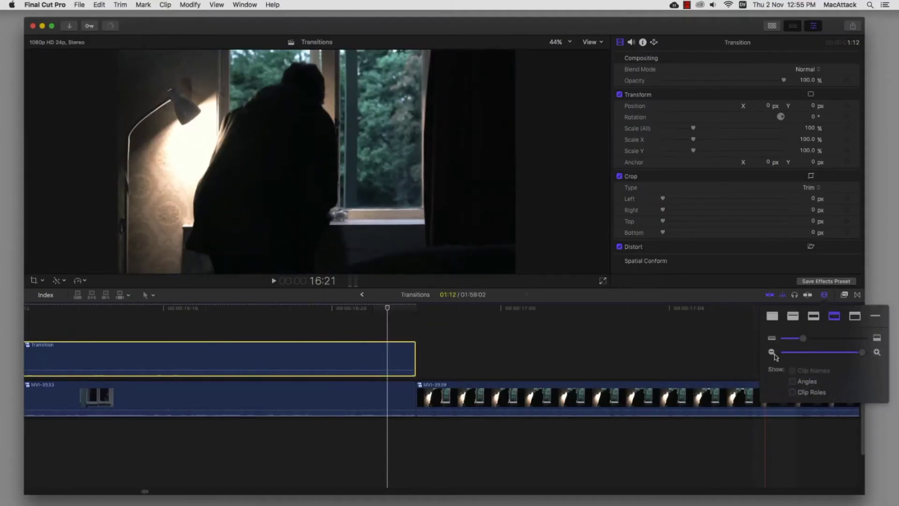
pyautogui.click(771, 351)
pyautogui.click(772, 351)
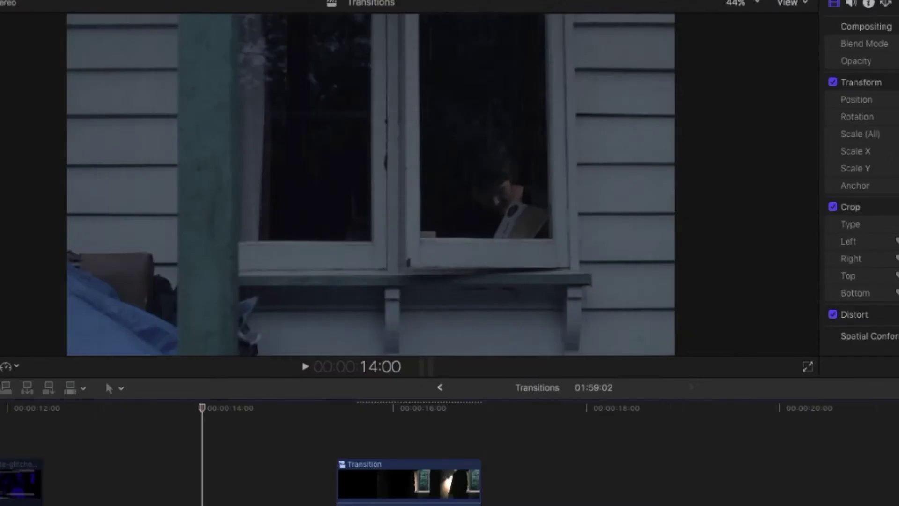
# - Play the spray transition, delete the Transition clip, and move the triangle matte to the MVI-3539 cut
pyautogui.press('space')
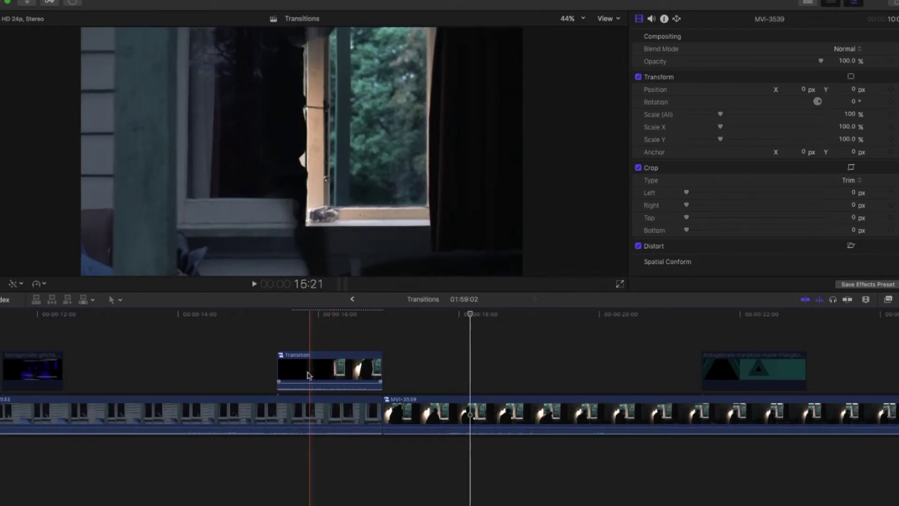
pyautogui.click(335, 374)
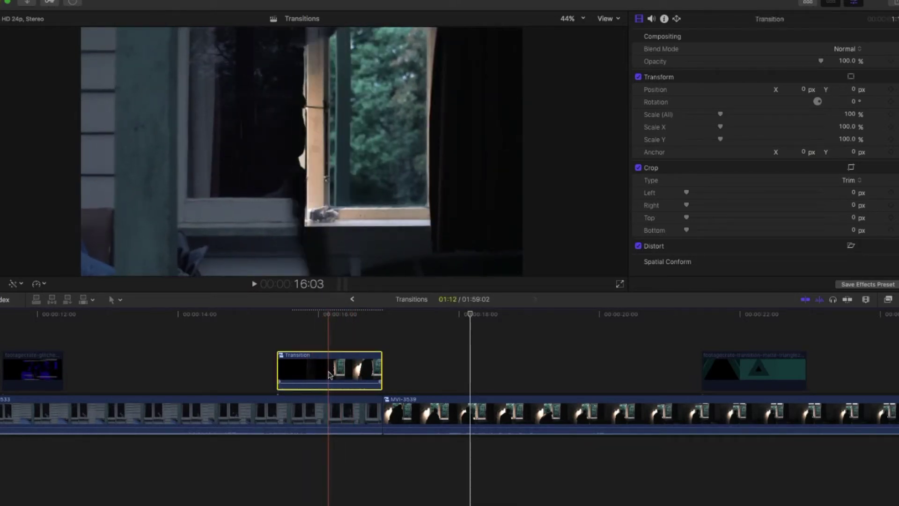
pyautogui.press('Delete')
pyautogui.moveTo(772, 373); pyautogui.dragTo(515, 372)
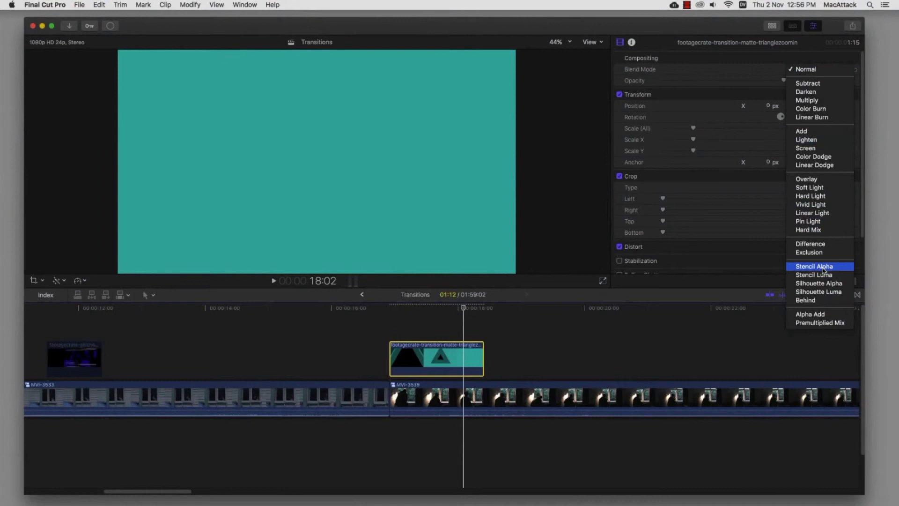
# - Set the triangle matte to Stencil Alpha and blade MVI-3539 exactly at the matte's end
pyautogui.press('Return')
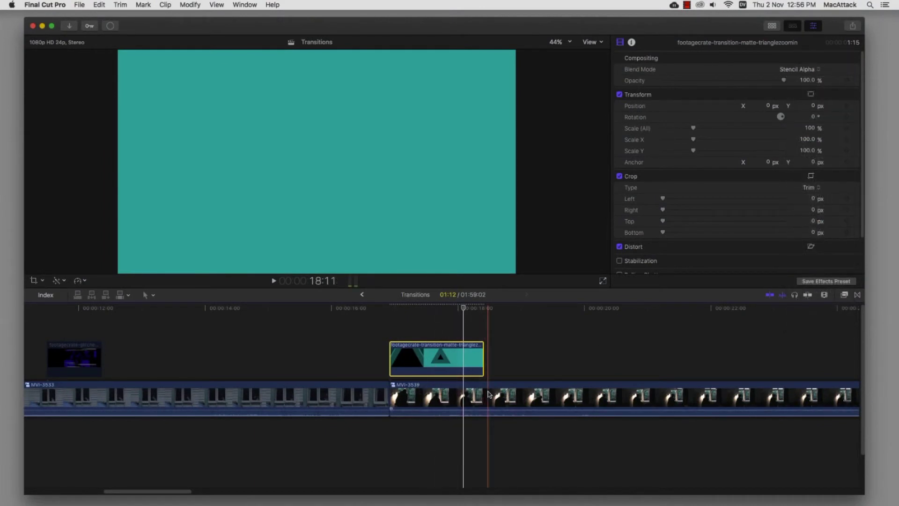
pyautogui.press('b')
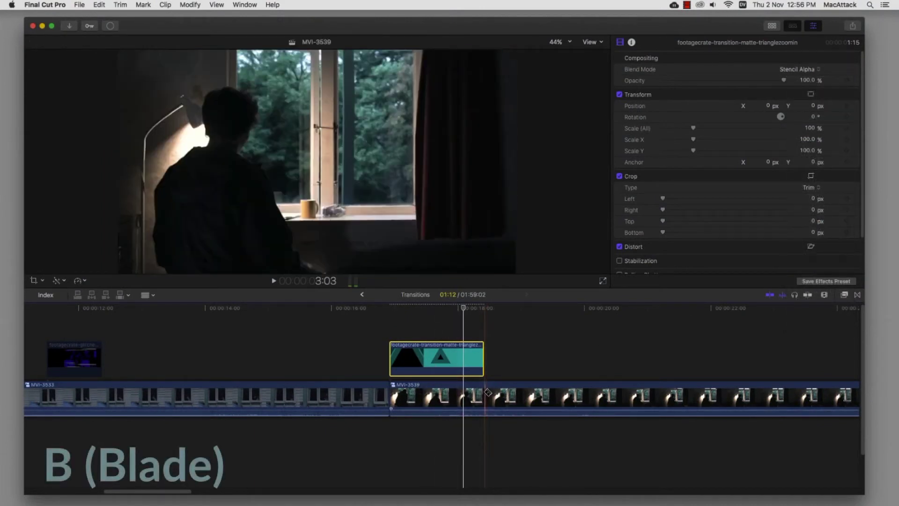
pyautogui.click(484, 394)
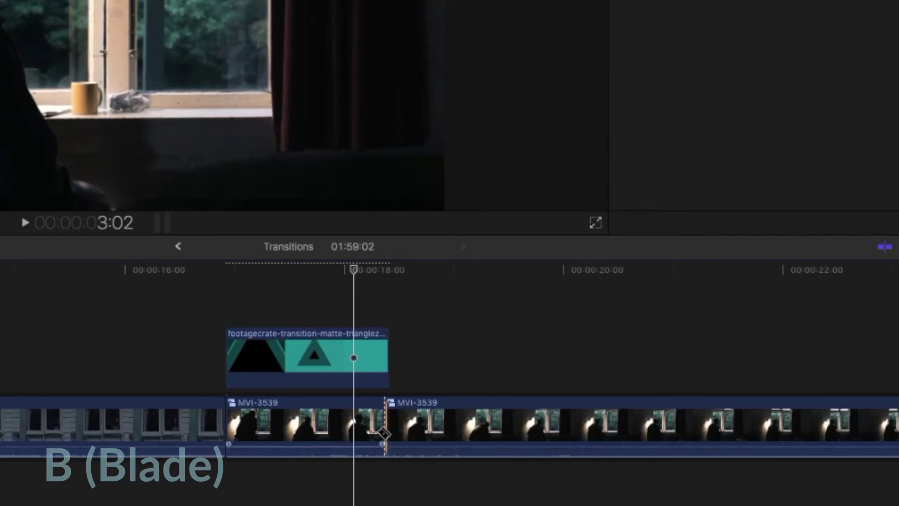
pyautogui.click(380, 427)
pyautogui.moveTo(381, 427); pyautogui.dragTo(385, 426)
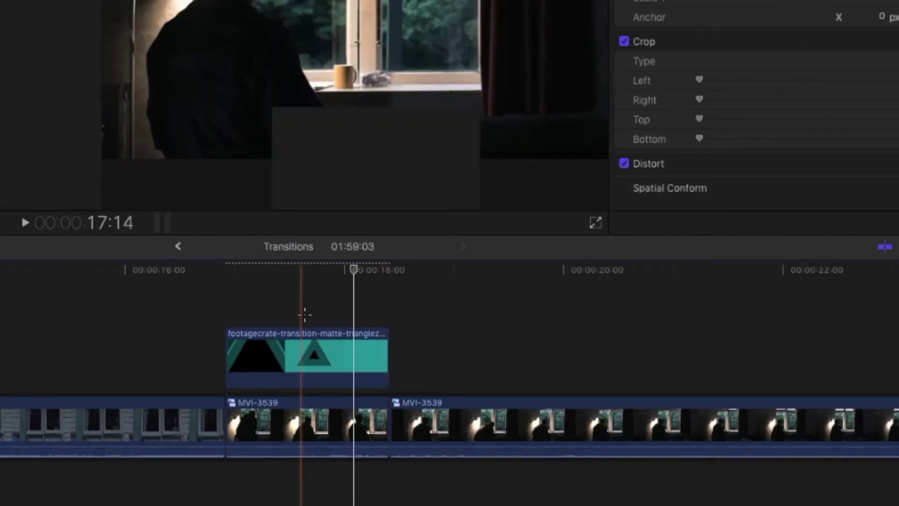
# - Combine the triangle matte and the MVI-3539 piece beneath it into a compound clip named Clip
pyautogui.moveTo(303, 313); pyautogui.dragTo(315, 471)
pyautogui.rightClick(315, 368)
pyautogui.click(358, 373)
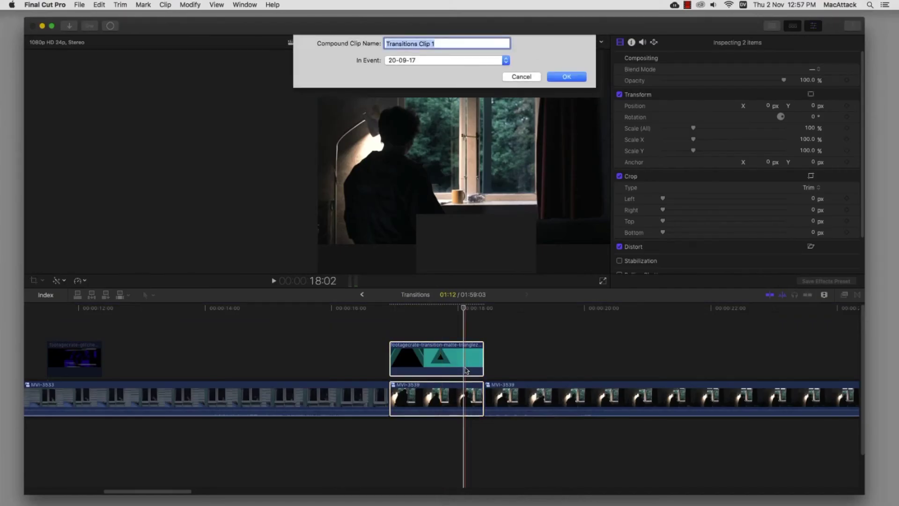
pyautogui.write('Trasti')
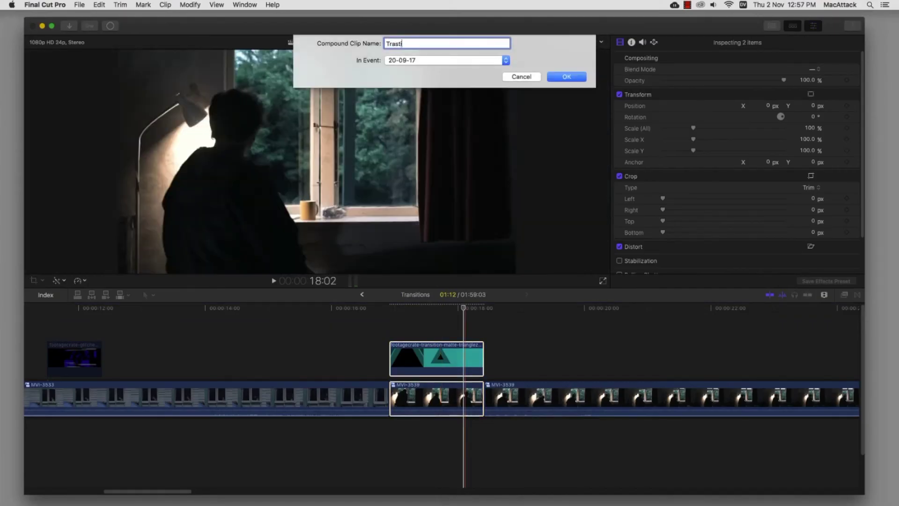
pyautogui.write('Clip')
pyautogui.press('Return')
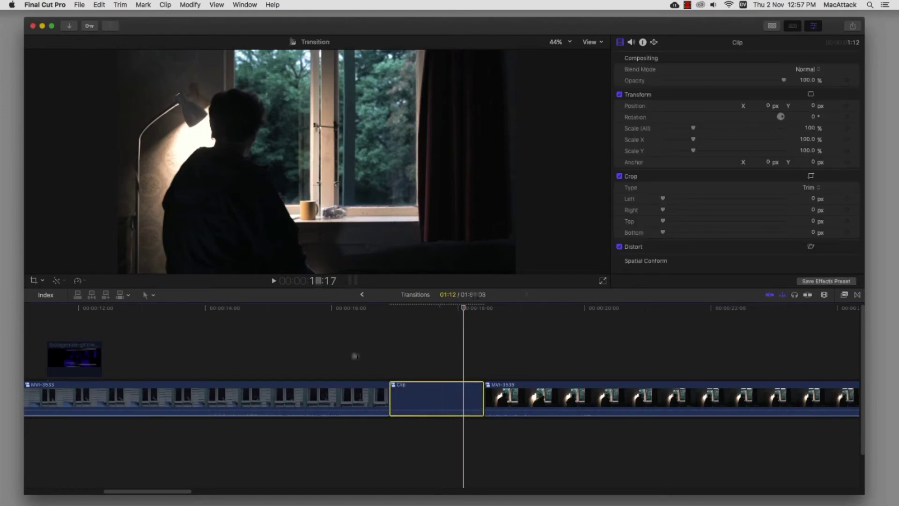
# - Move the compound Clip 1:13 earlier above the MVI-3533/MVI-3539 cut and play the triangle transition
pyautogui.moveTo(438, 407); pyautogui.dragTo(342, 356)
pyautogui.click(185, 335)
pyautogui.press('space')
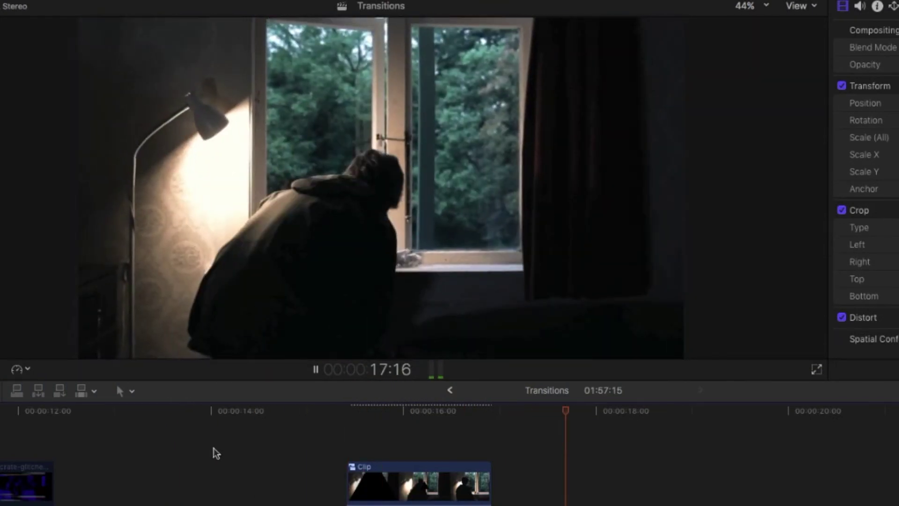
pyautogui.press('space')
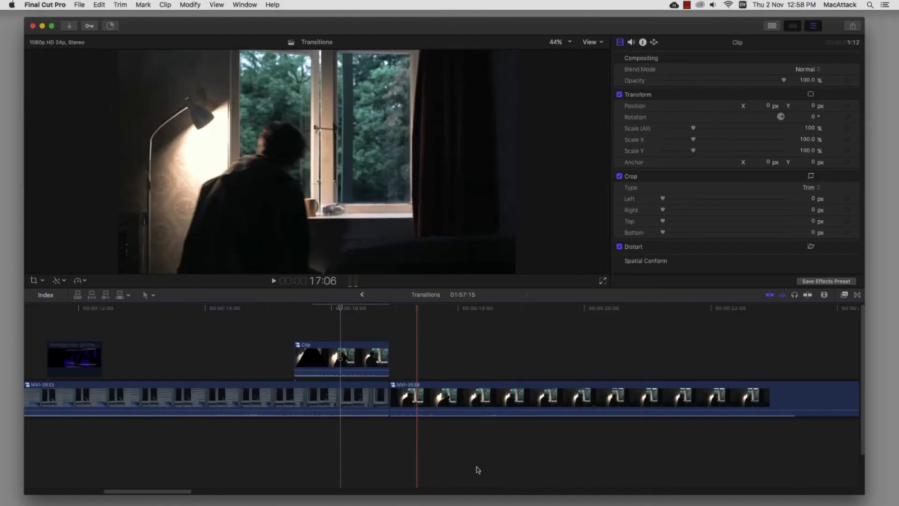
pyautogui.press('super+Tab')
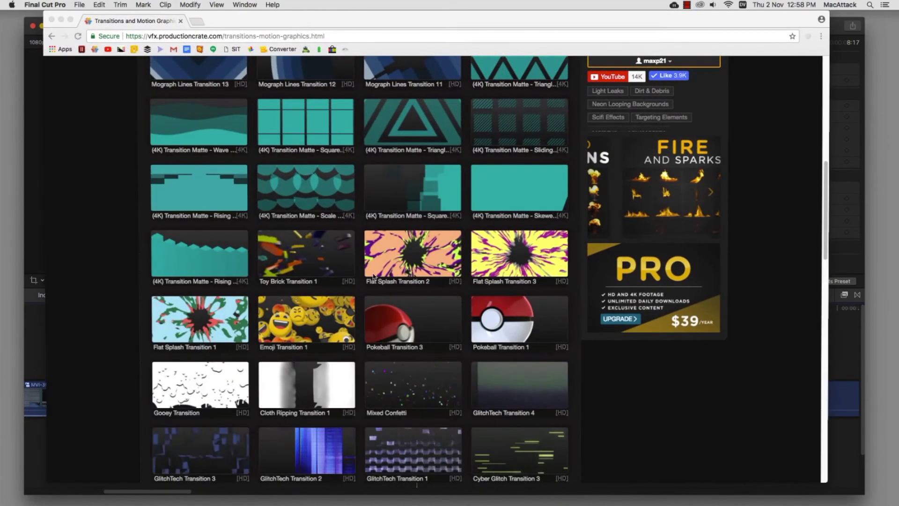
pyautogui.scroll(-1, 380, 297)
pyautogui.scroll(10, 374, 295)
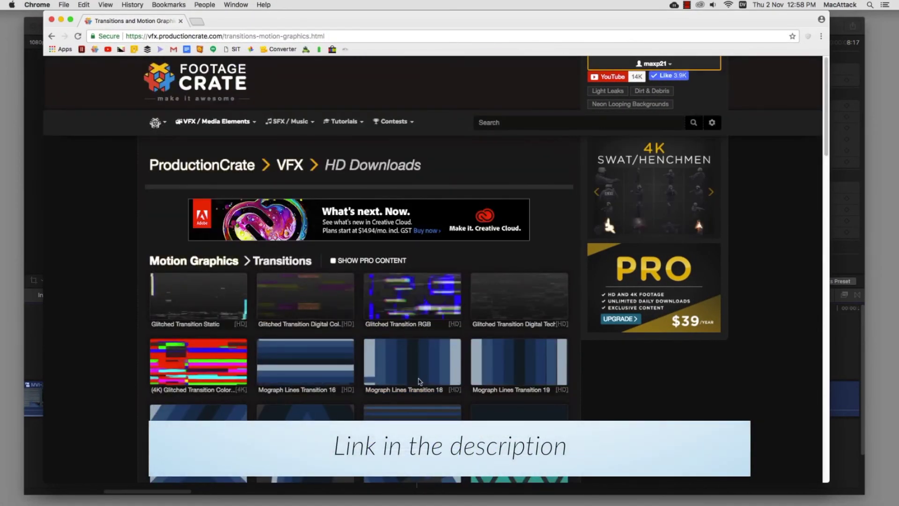
pyautogui.scroll(-4, 340, 334)
pyautogui.scroll(-5, 341, 334)
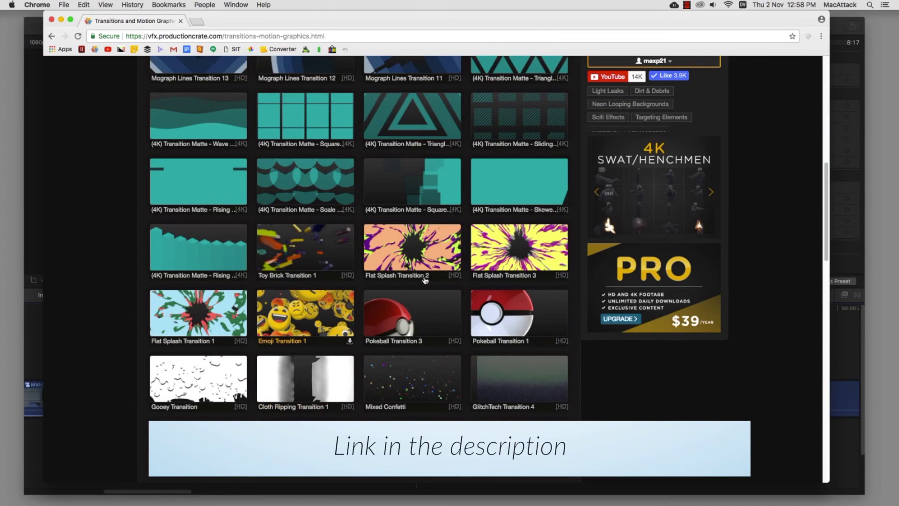
pyautogui.scroll(10, 424, 280)
pyautogui.scroll(-6, 345, 313)
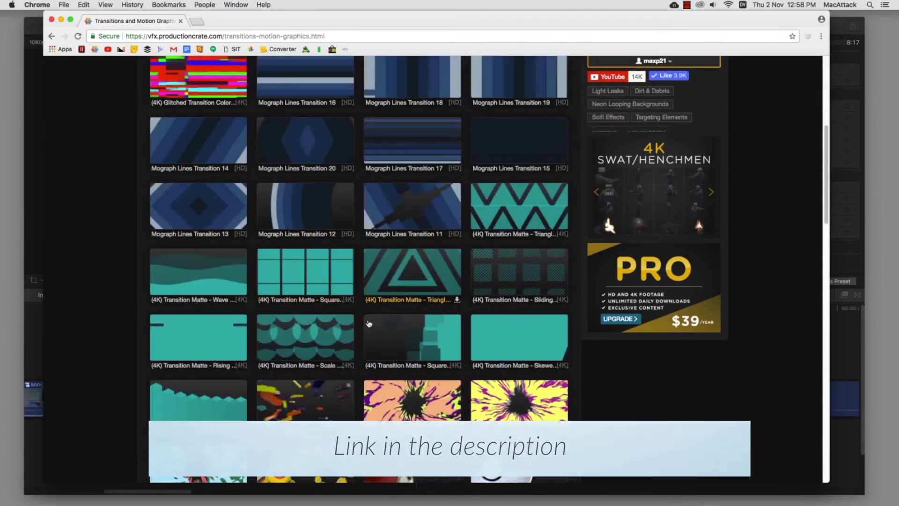
pyautogui.scroll(-5, 370, 316)
pyautogui.scroll(-5, 360, 318)
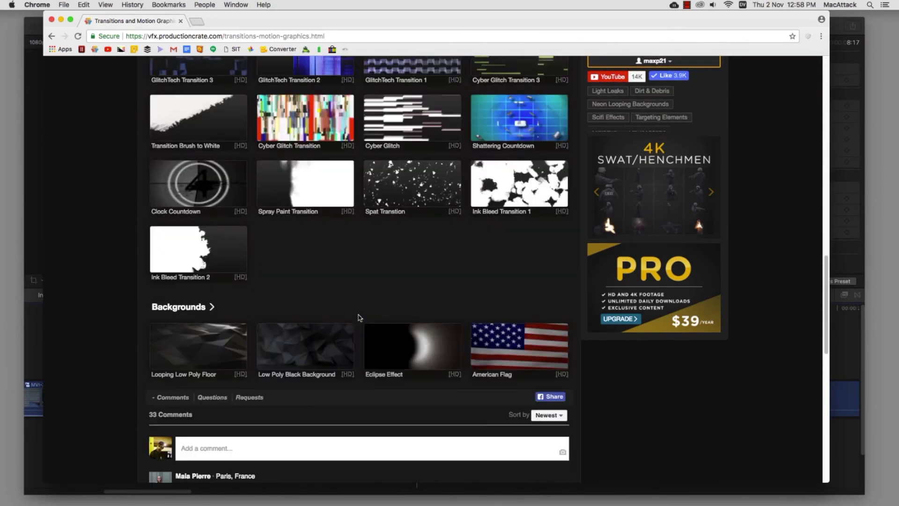